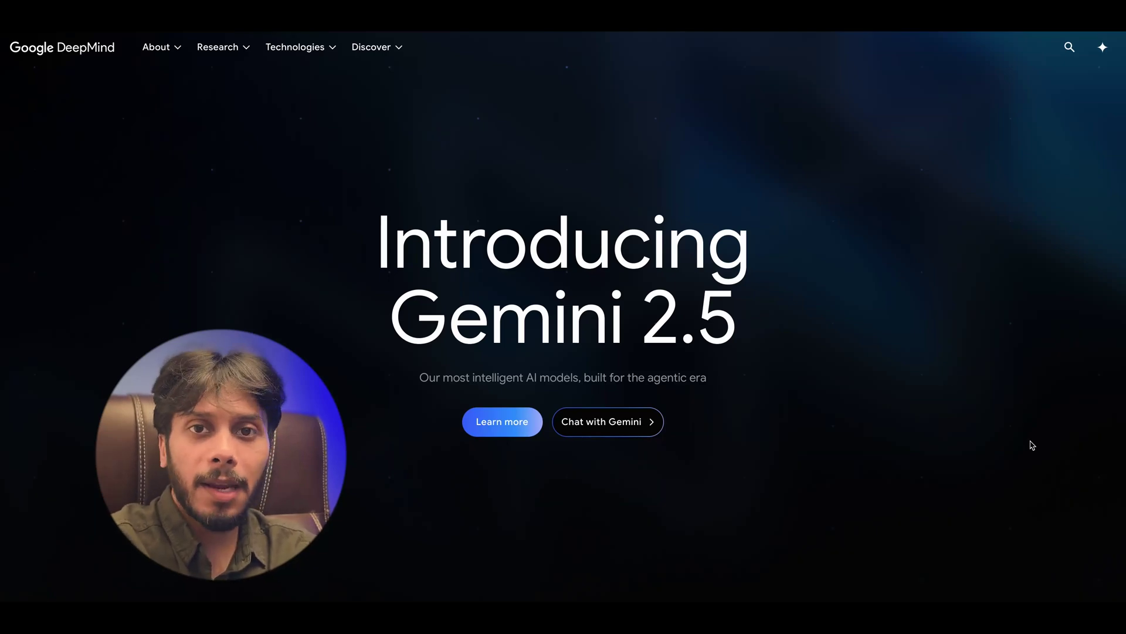
Scroll the Gemini 2.5 page past the benchmark table and Hands-on carousel to Model family.
{"action": "scroll", "coordinate": [1032, 445], "scroll_direction": "down", "scroll_amount": 2}
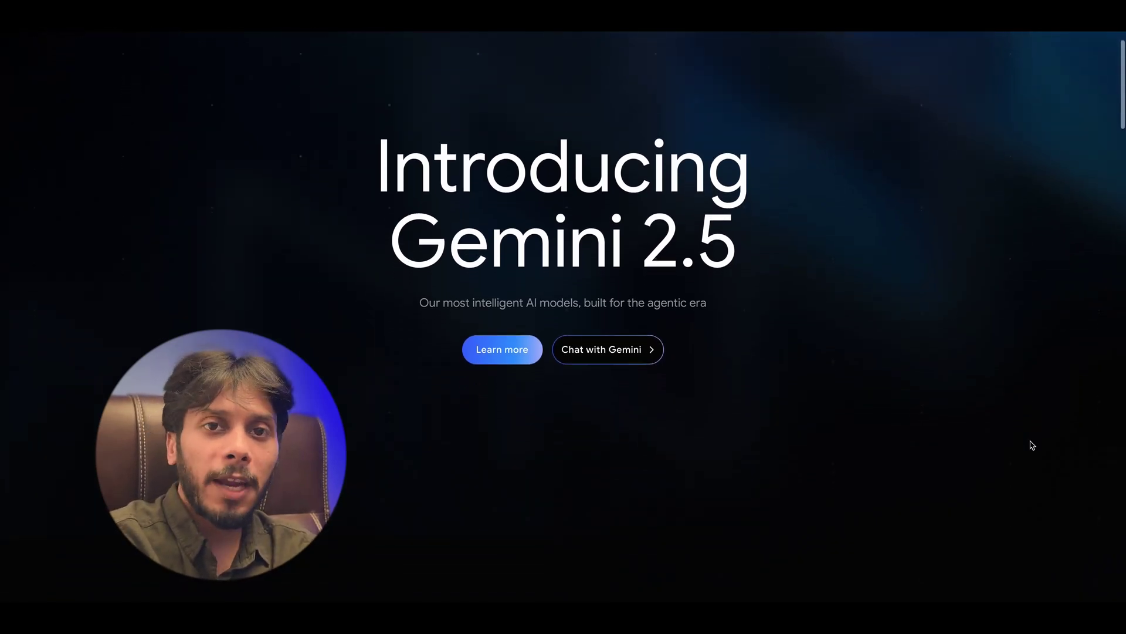
{"action": "scroll", "coordinate": [973, 508], "scroll_direction": "down", "scroll_amount": 3}
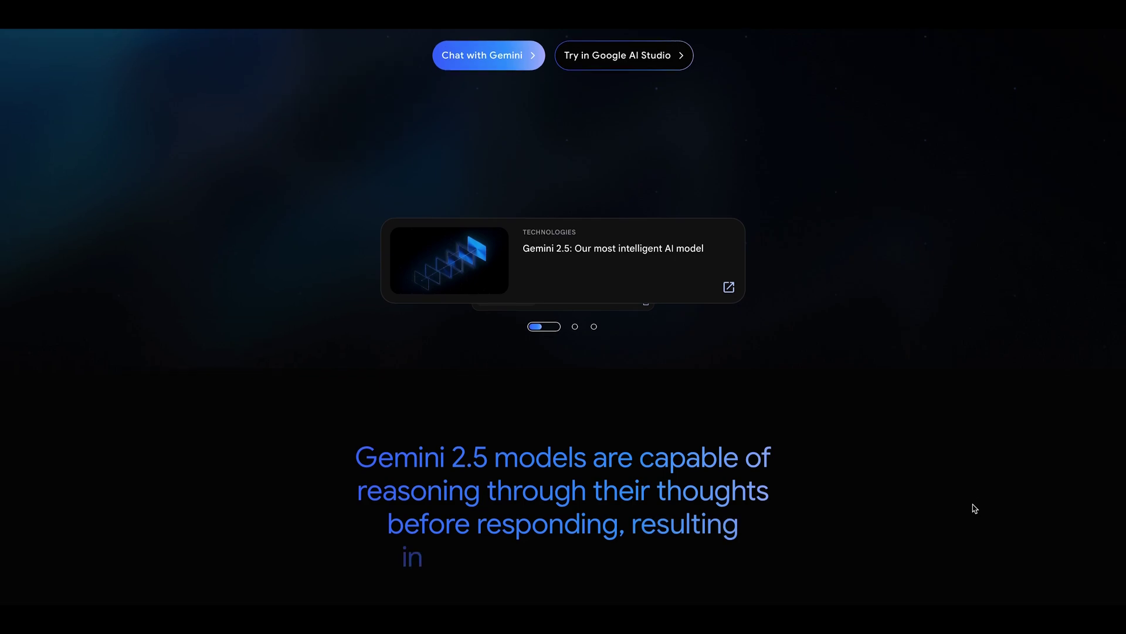
{"action": "scroll", "coordinate": [973, 508], "scroll_direction": "down", "scroll_amount": 2}
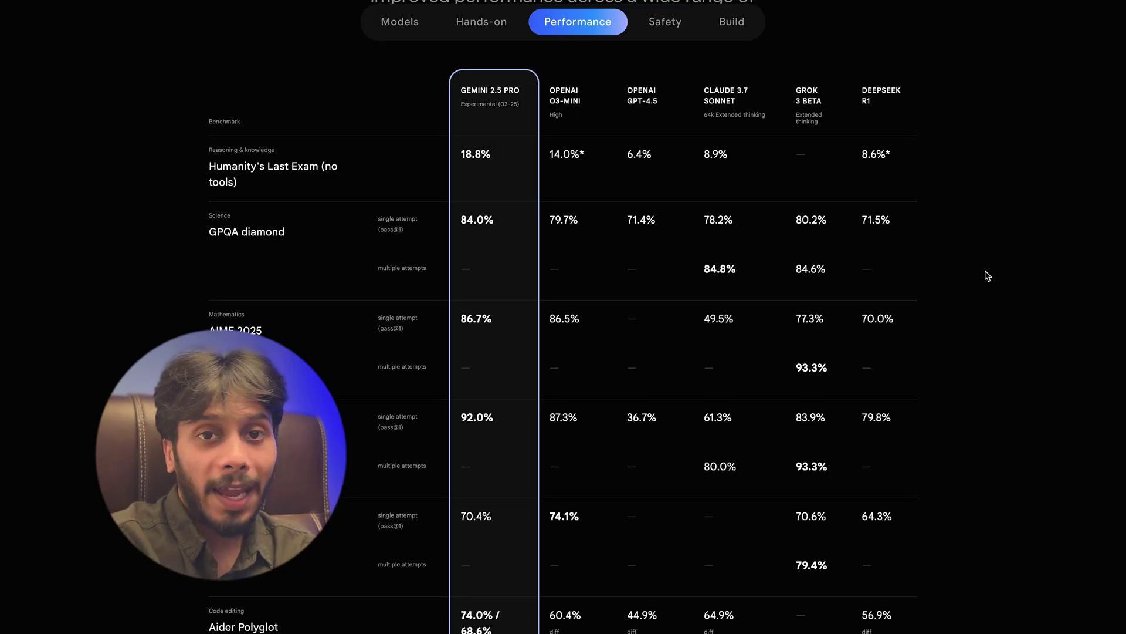
{"action": "scroll", "coordinate": [988, 276], "scroll_direction": "down", "scroll_amount": 1}
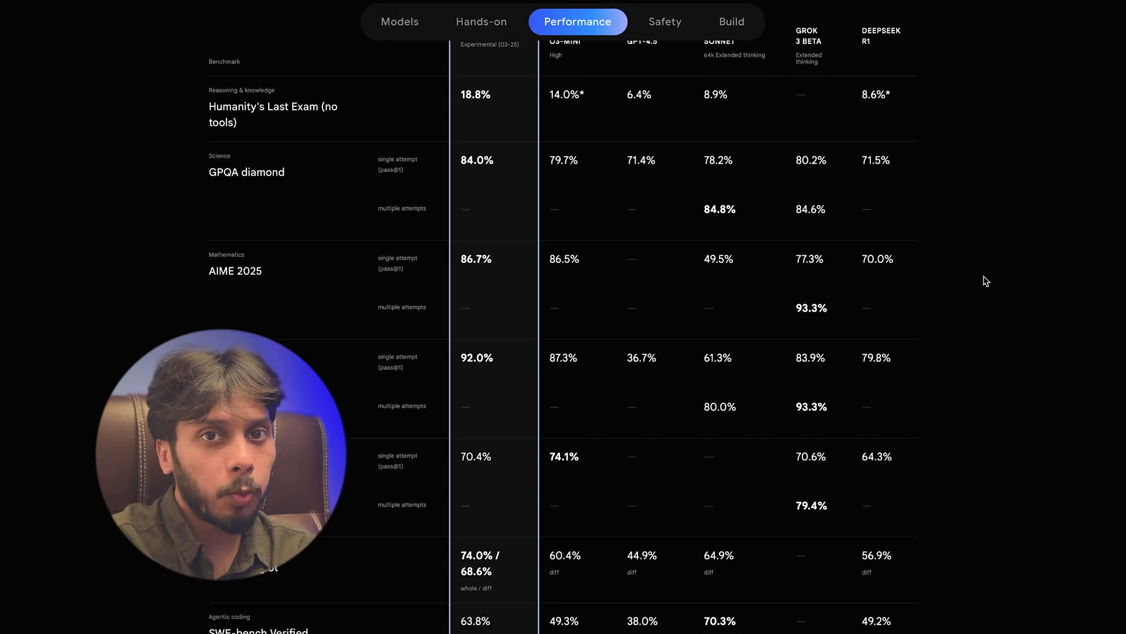
{"action": "scroll", "coordinate": [991, 276], "scroll_direction": "down", "scroll_amount": 1}
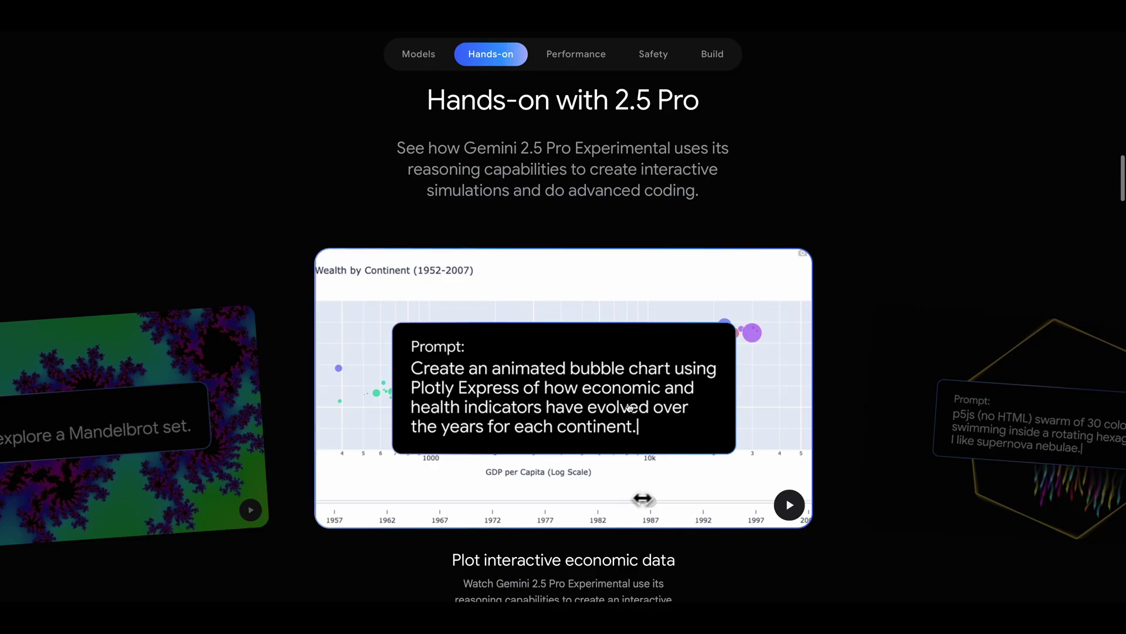
{"action": "scroll", "coordinate": [504, 380], "scroll_direction": "down", "scroll_amount": 1}
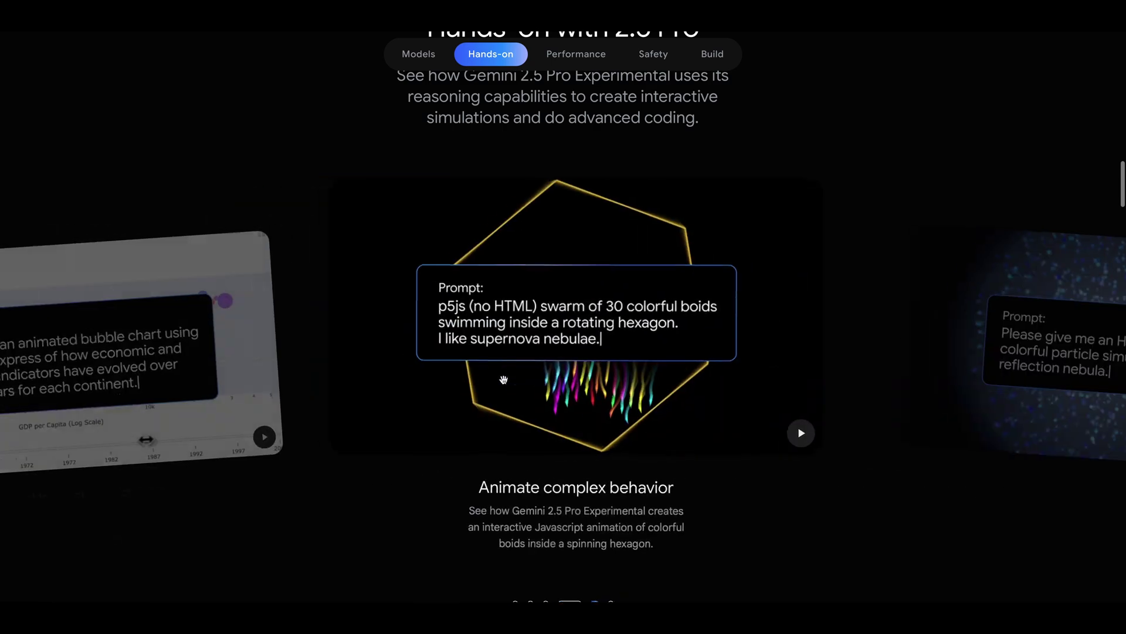
{"action": "scroll", "coordinate": [744, 382], "scroll_direction": "right", "scroll_amount": 1}
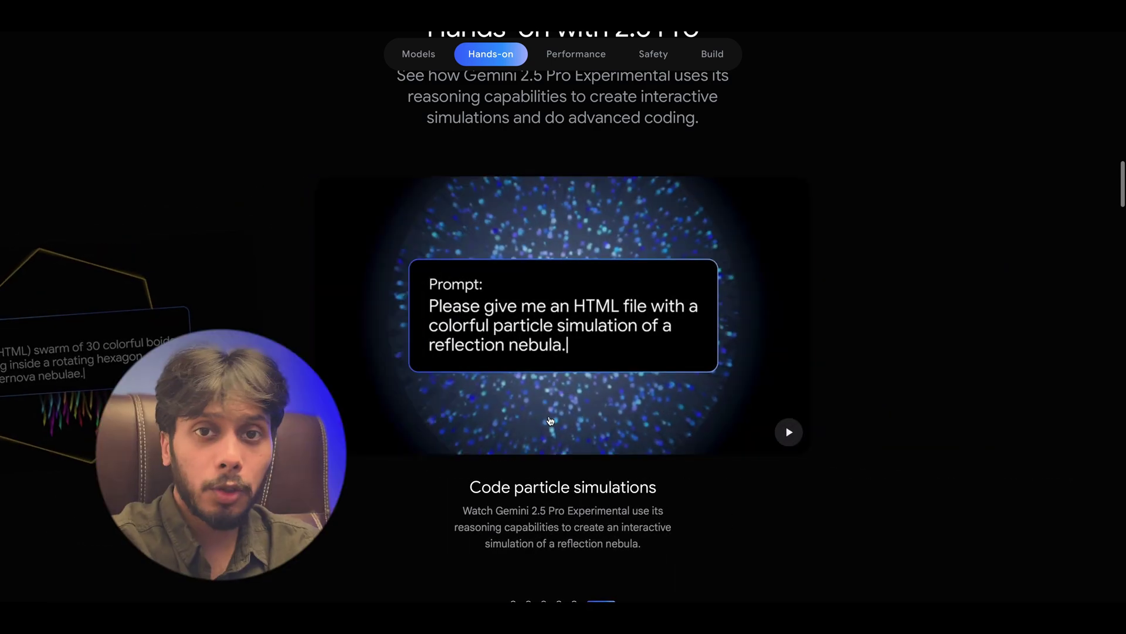
{"action": "scroll", "coordinate": [551, 420], "scroll_direction": "left", "scroll_amount": 3}
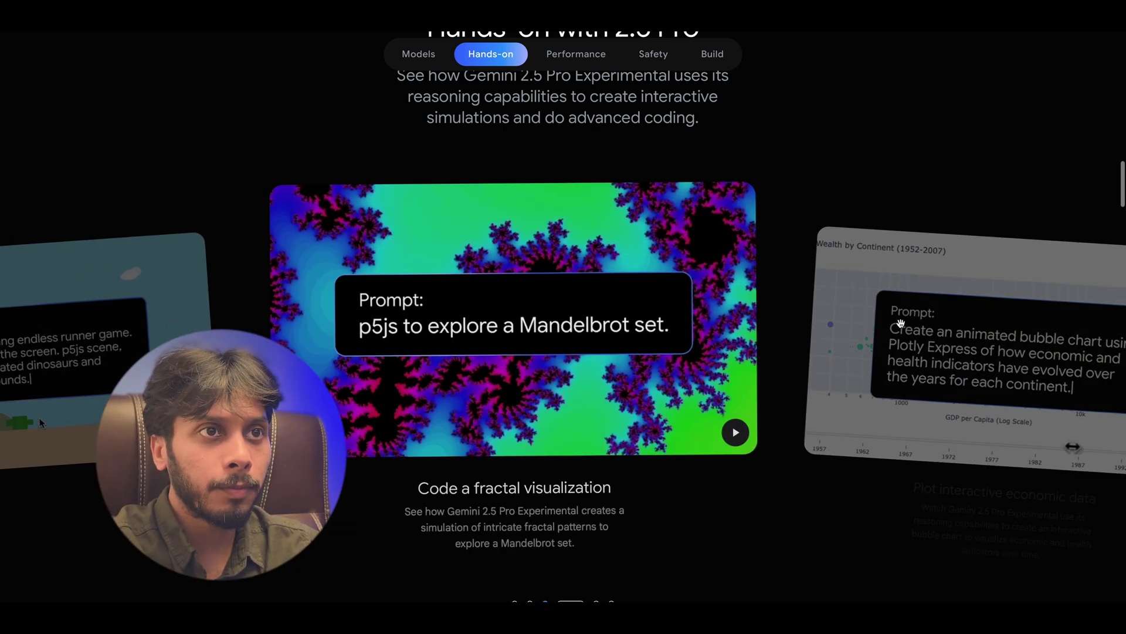
{"action": "scroll", "coordinate": [704, 387], "scroll_direction": "left", "scroll_amount": 2}
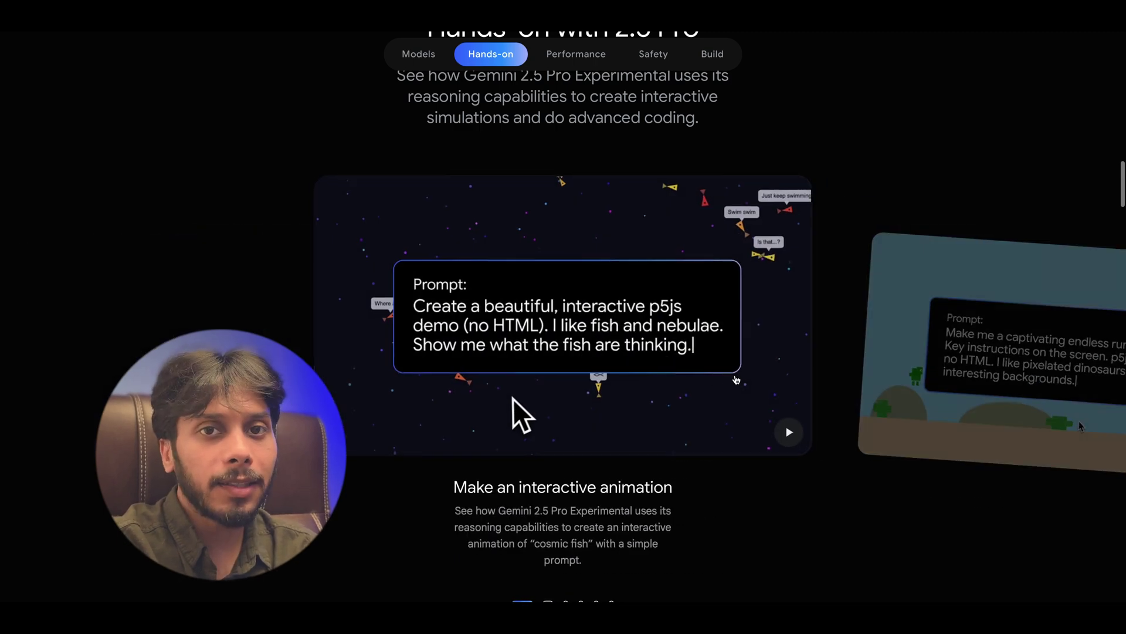
{"action": "scroll", "coordinate": [737, 380], "scroll_direction": "up", "scroll_amount": 5}
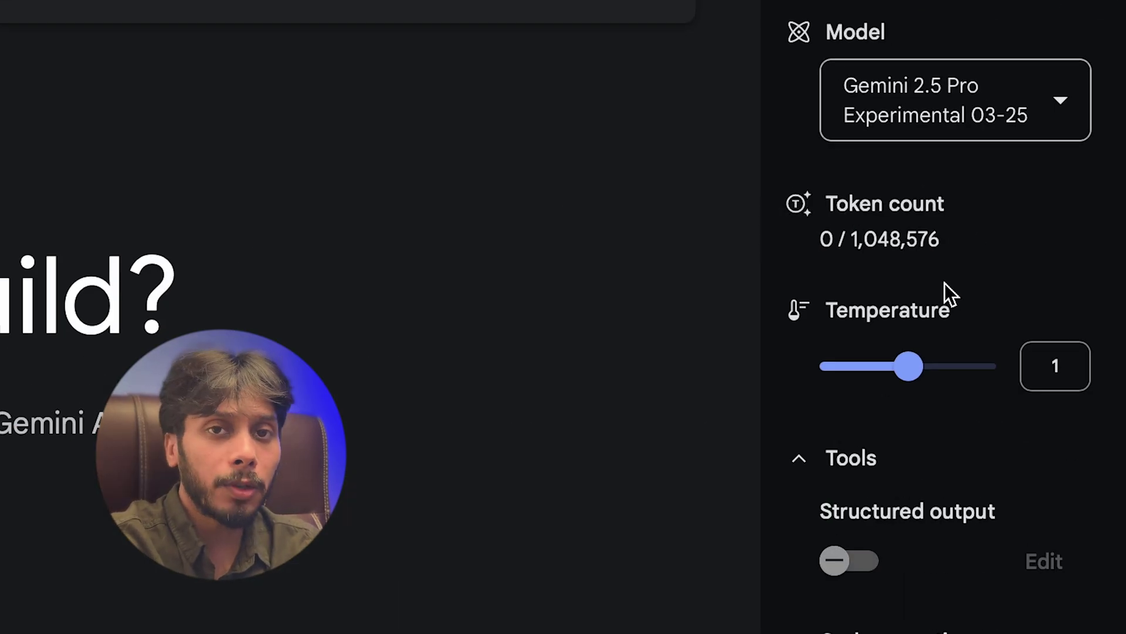
Look over the prompt's file-attachment options and the selected model's details in Google AI Studio.
{"action": "mouse_move", "coordinate": [991, 239]}
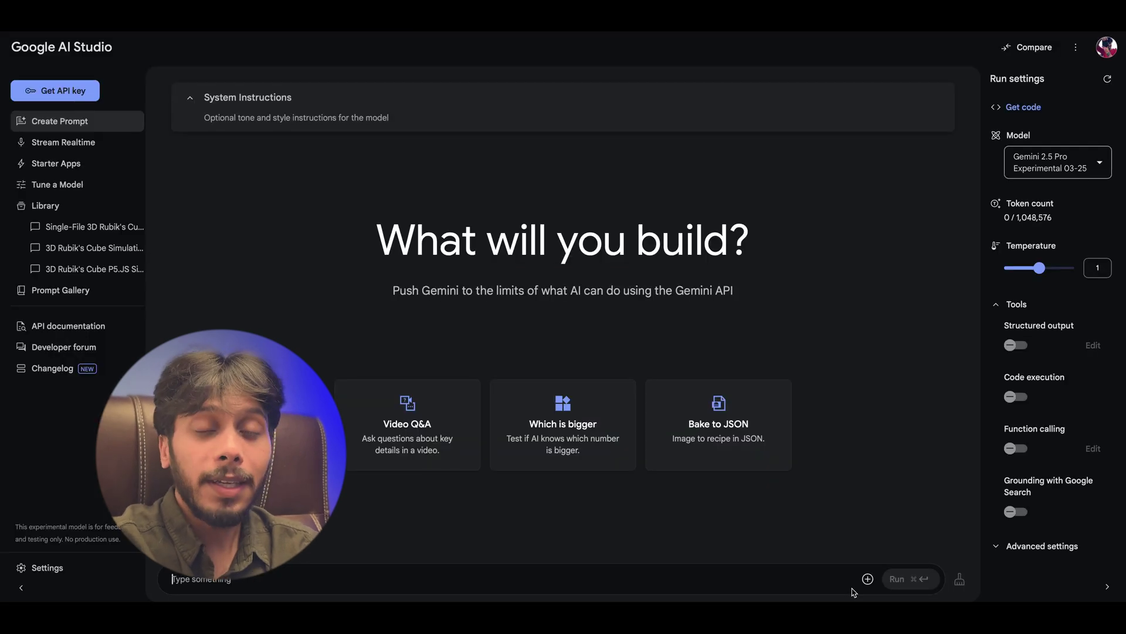
{"action": "left_click", "coordinate": [864, 576]}
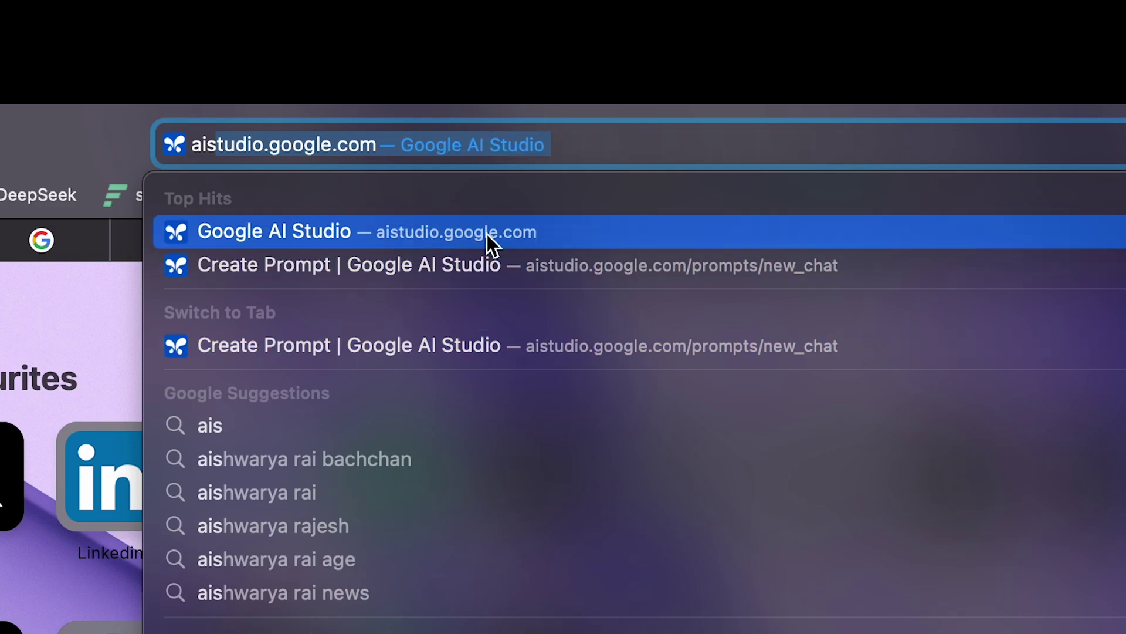
{"action": "left_click", "coordinate": [558, 231]}
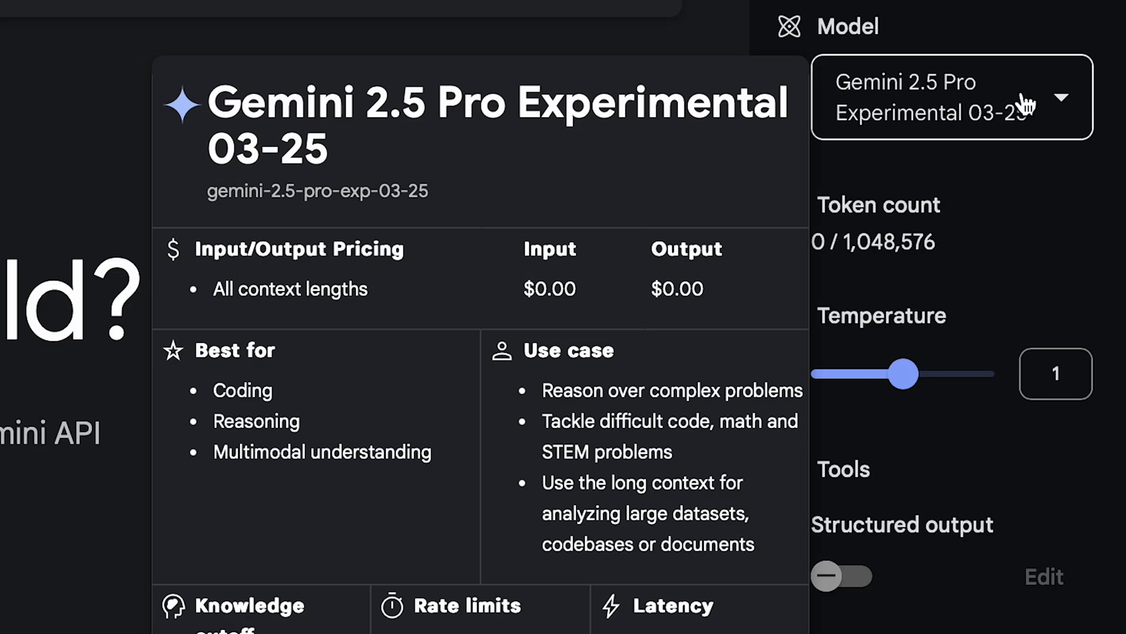
{"action": "left_click", "coordinate": [1085, 166]}
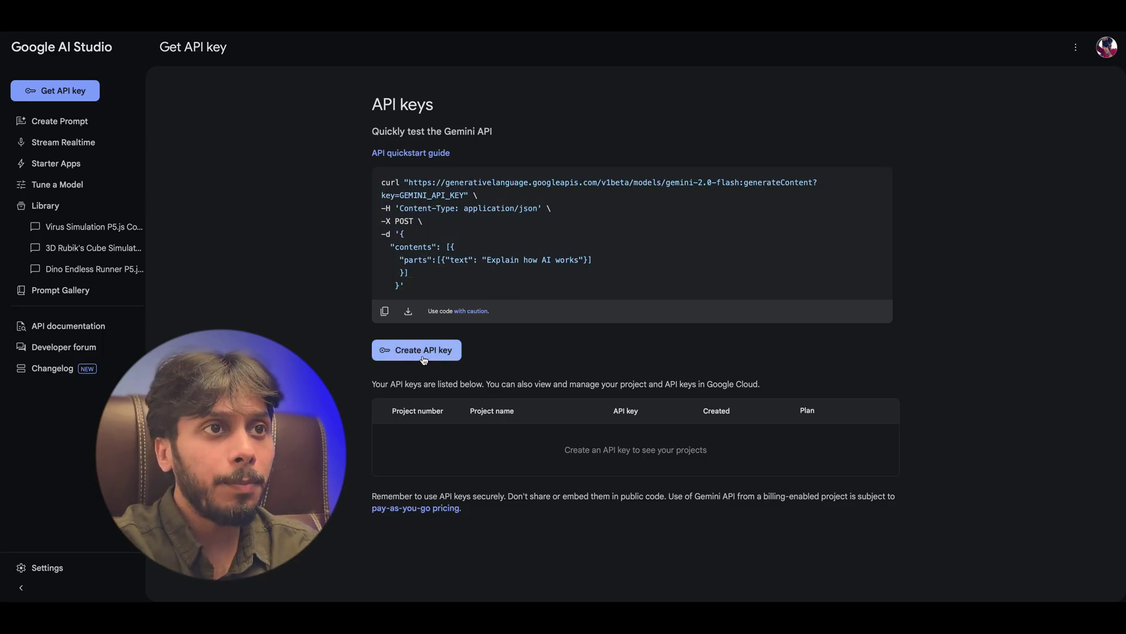
Start creating a new API key and browse the list of existing Google Cloud projects.
{"action": "left_click", "coordinate": [434, 352]}
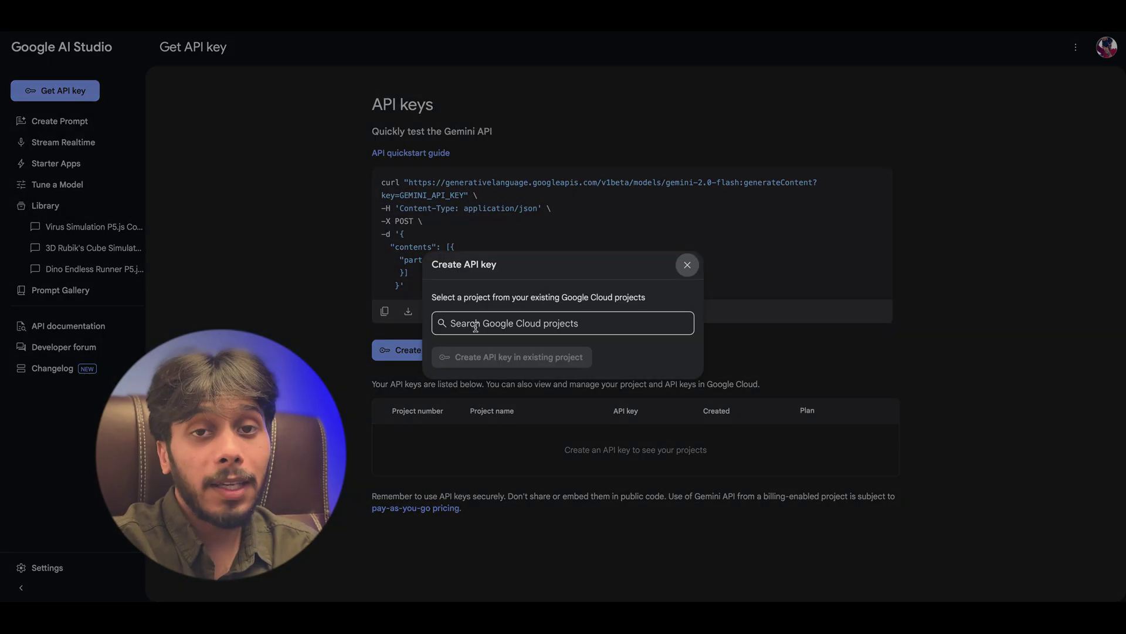
{"action": "left_click", "coordinate": [520, 323]}
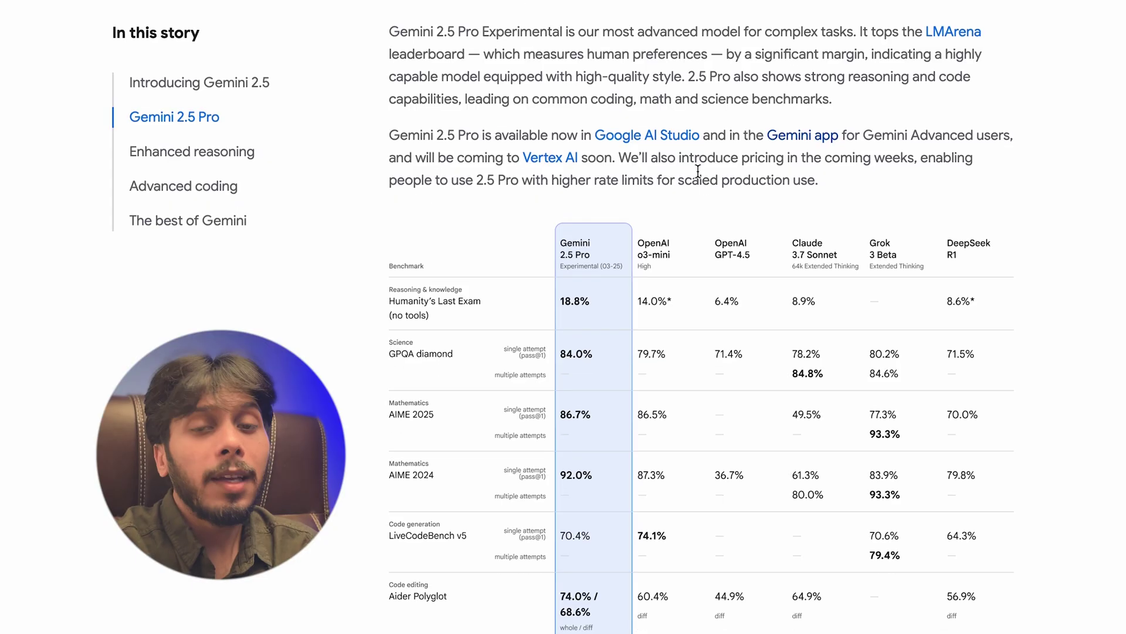
{"action": "scroll", "coordinate": [698, 150], "scroll_direction": "down", "scroll_amount": 1}
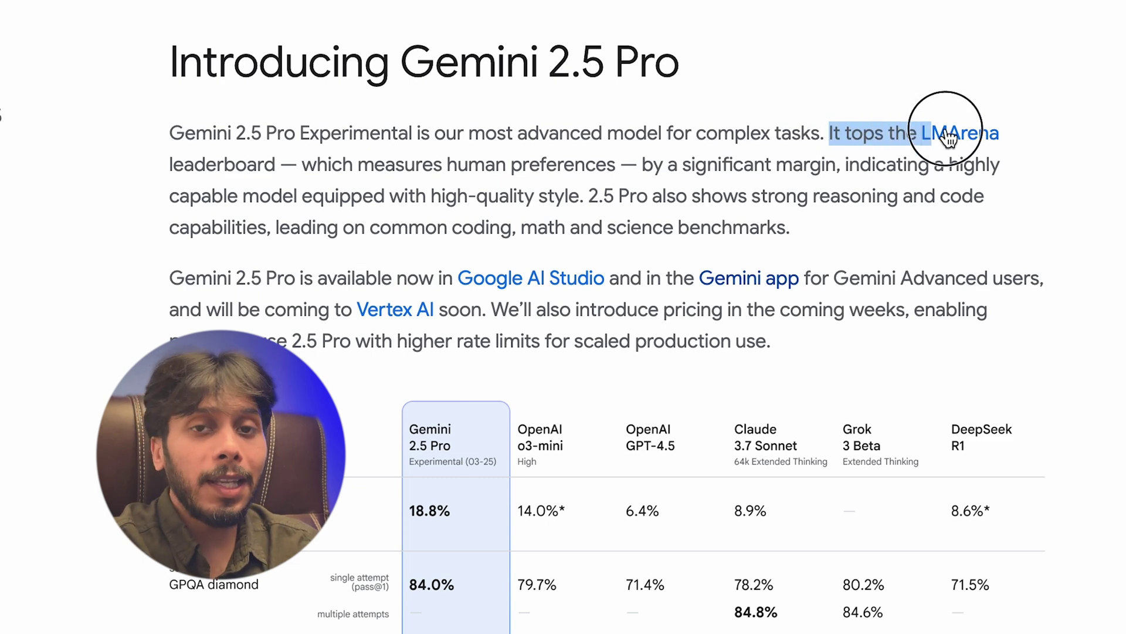
Clear the LMArena highlight and scroll to the table comparing Gemini 2.5 Pro with rival models.
{"action": "left_click", "coordinate": [411, 147]}
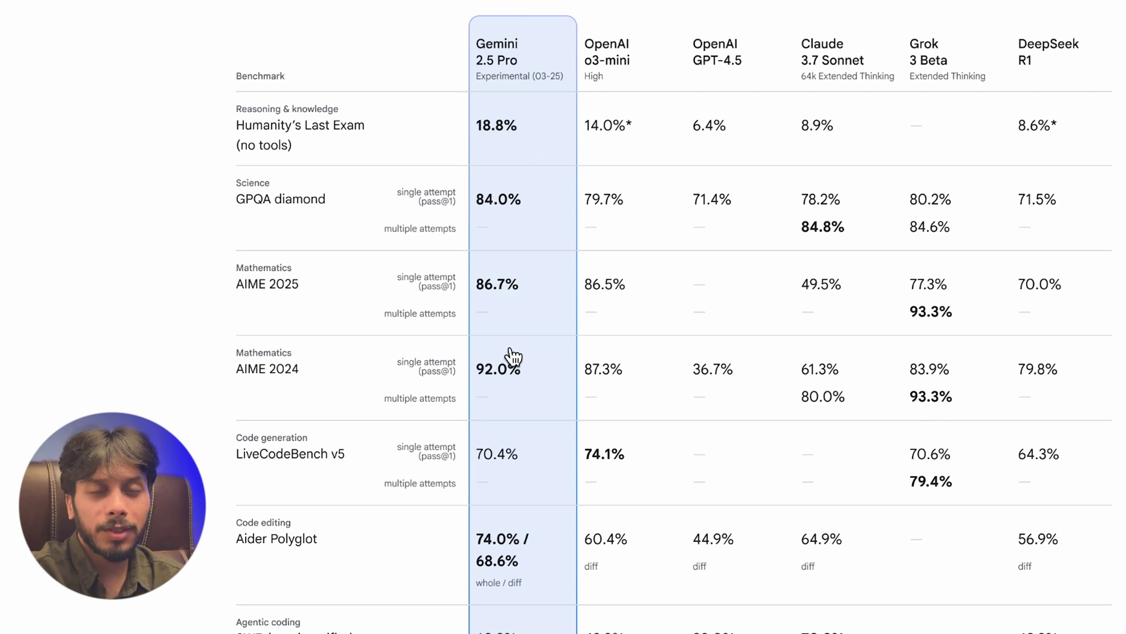
{"action": "scroll", "coordinate": [528, 575], "scroll_direction": "down", "scroll_amount": 2}
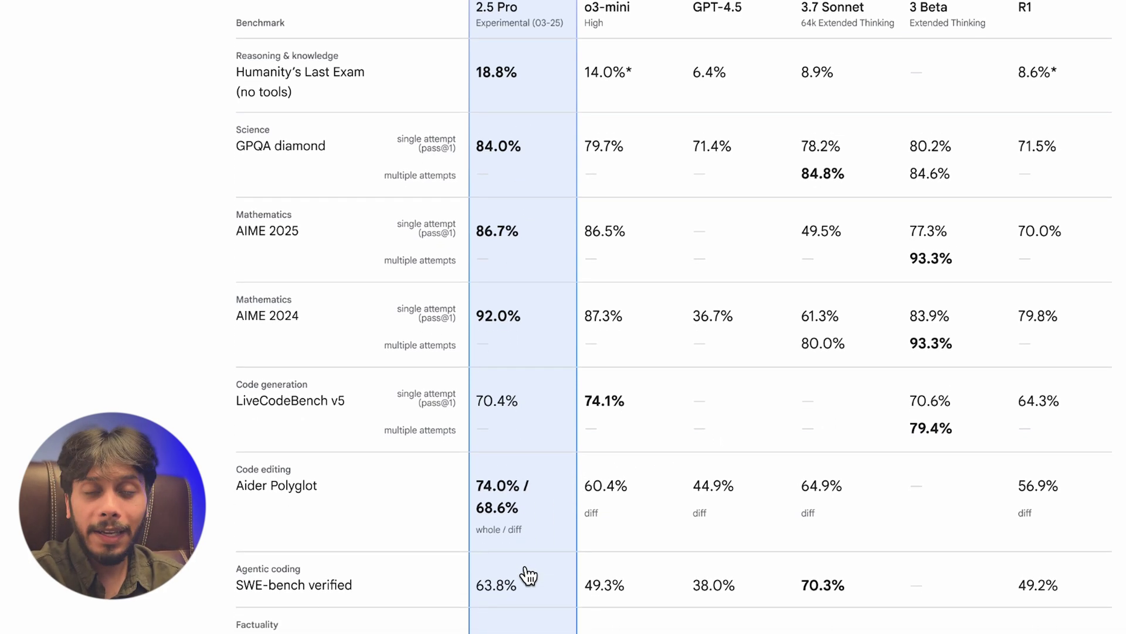
{"action": "scroll", "coordinate": [527, 574], "scroll_direction": "down", "scroll_amount": 2}
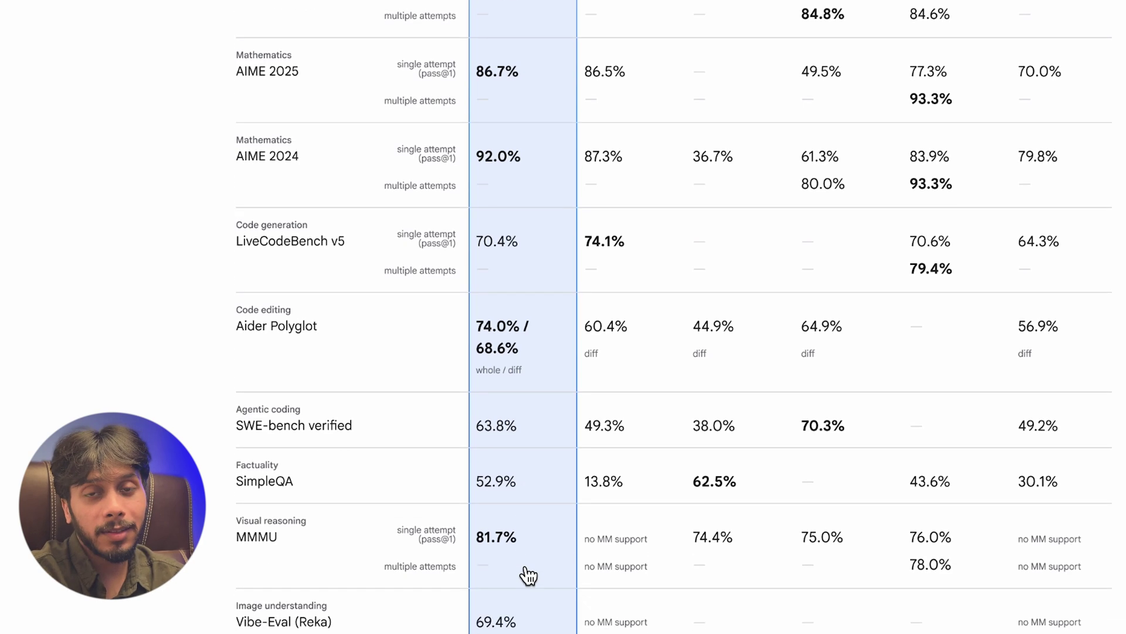
{"action": "scroll", "coordinate": [645, 450], "scroll_direction": "down", "scroll_amount": 2}
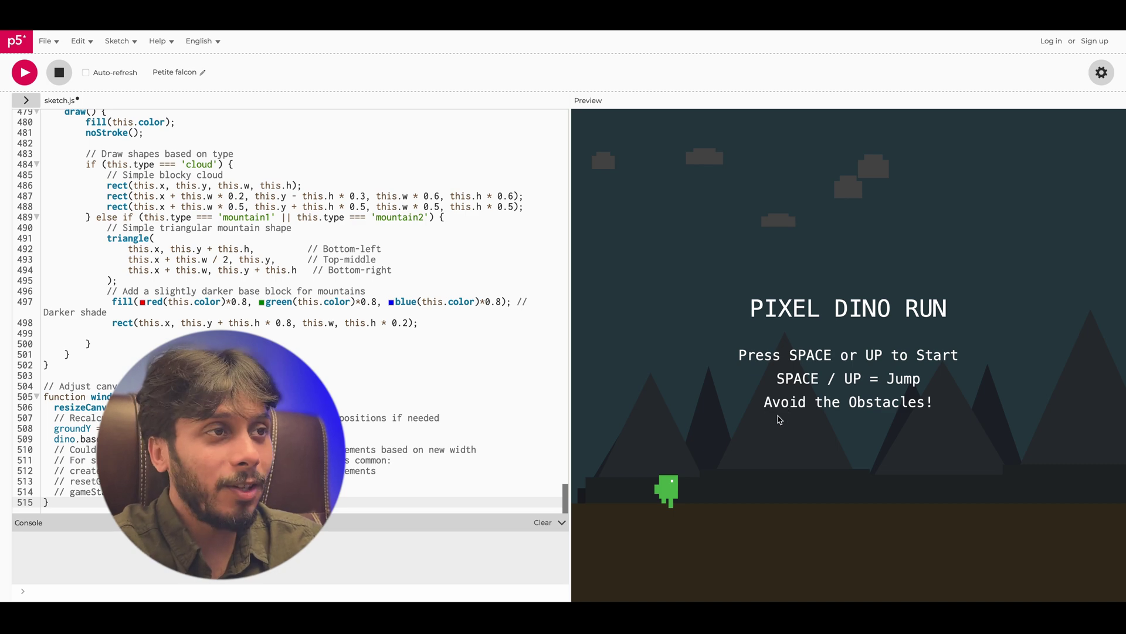
Start the dino runner game and jump the dinosaur over six successive obstacles with the spacebar.
{"action": "key", "text": "space"}
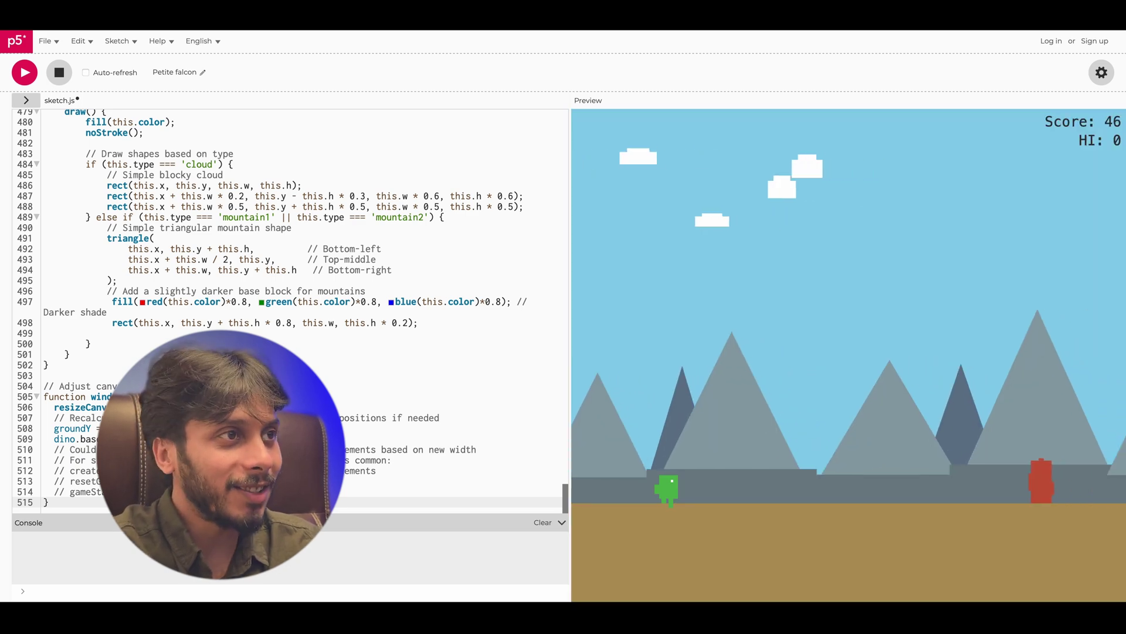
{"action": "key", "text": "space"}
{"action": "key", "text": "space"}
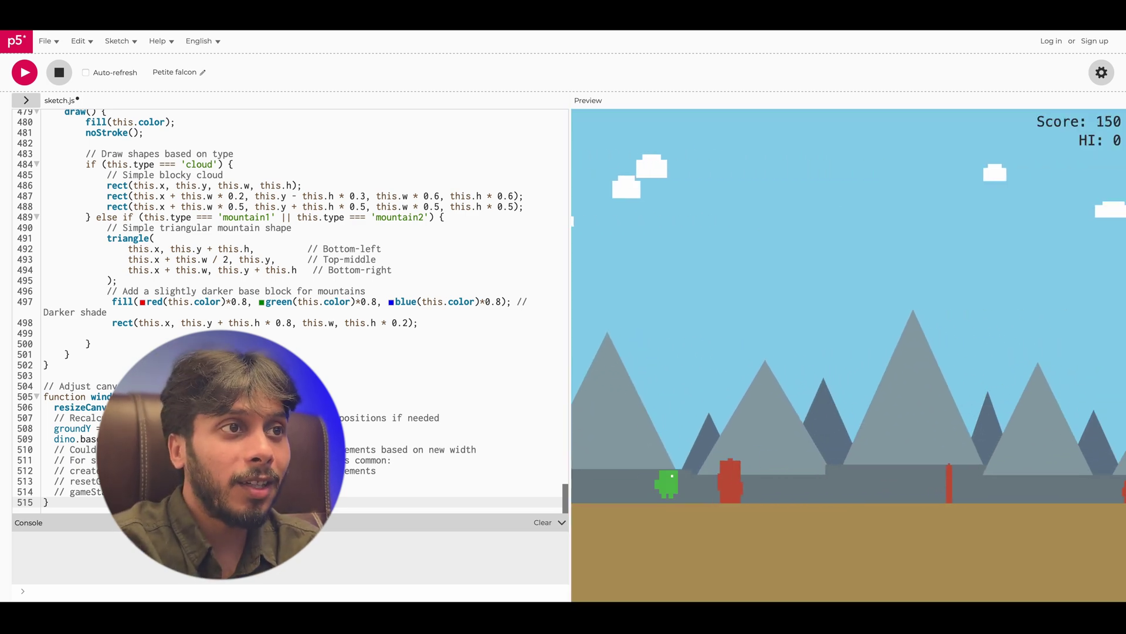
{"action": "key", "text": "space"}
{"action": "key", "text": "space"}
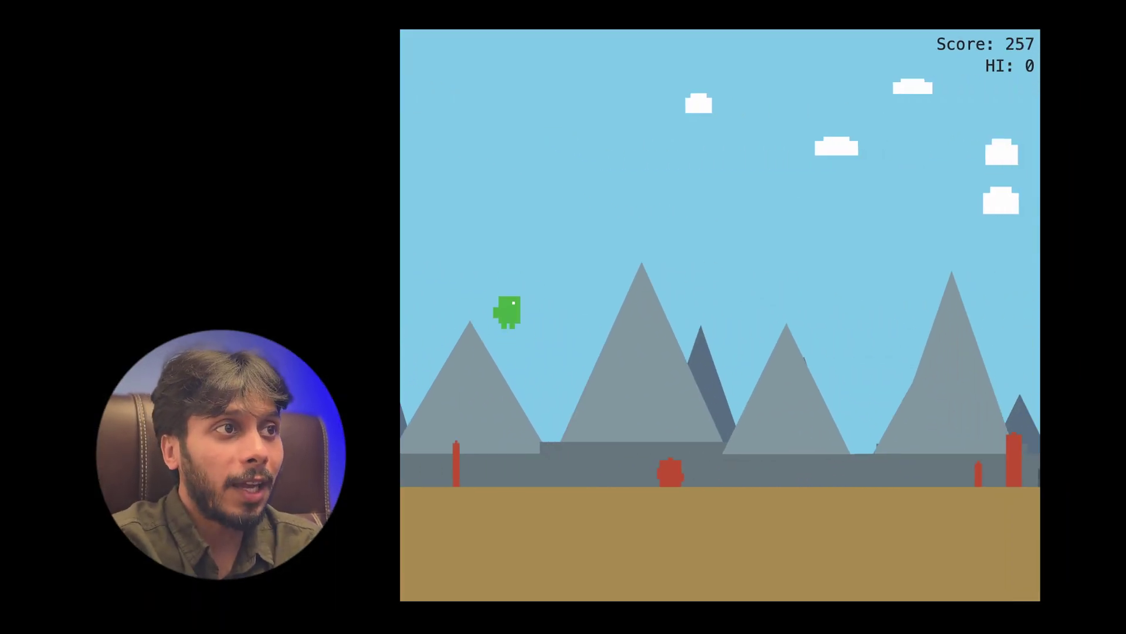
{"action": "key", "text": "space"}
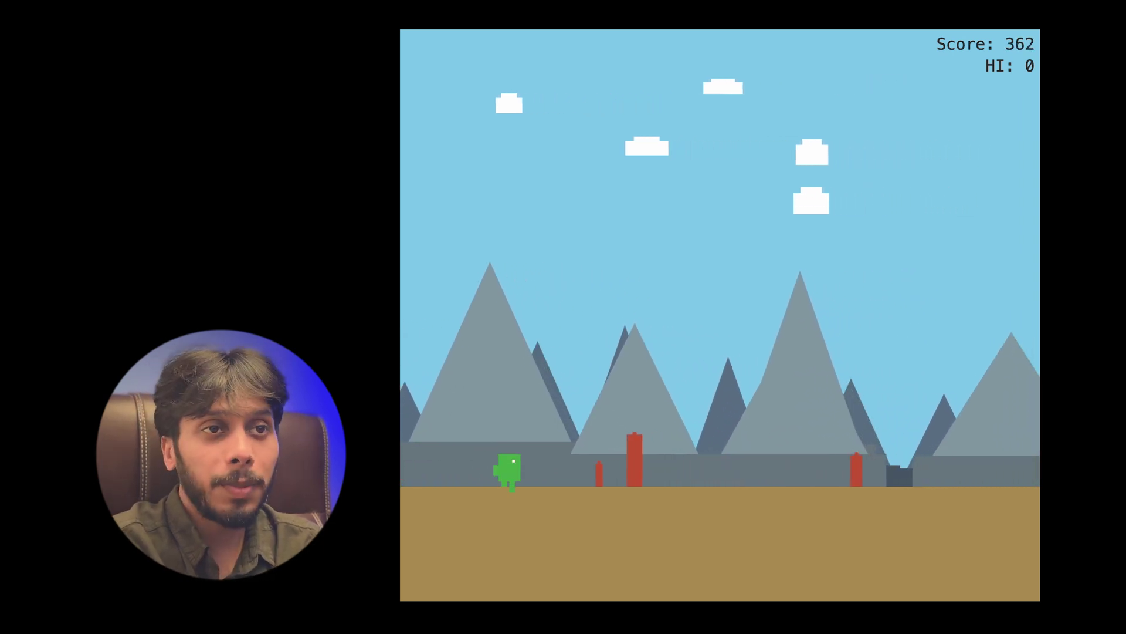
{"action": "key", "text": "space"}
{"action": "key", "text": "space"}
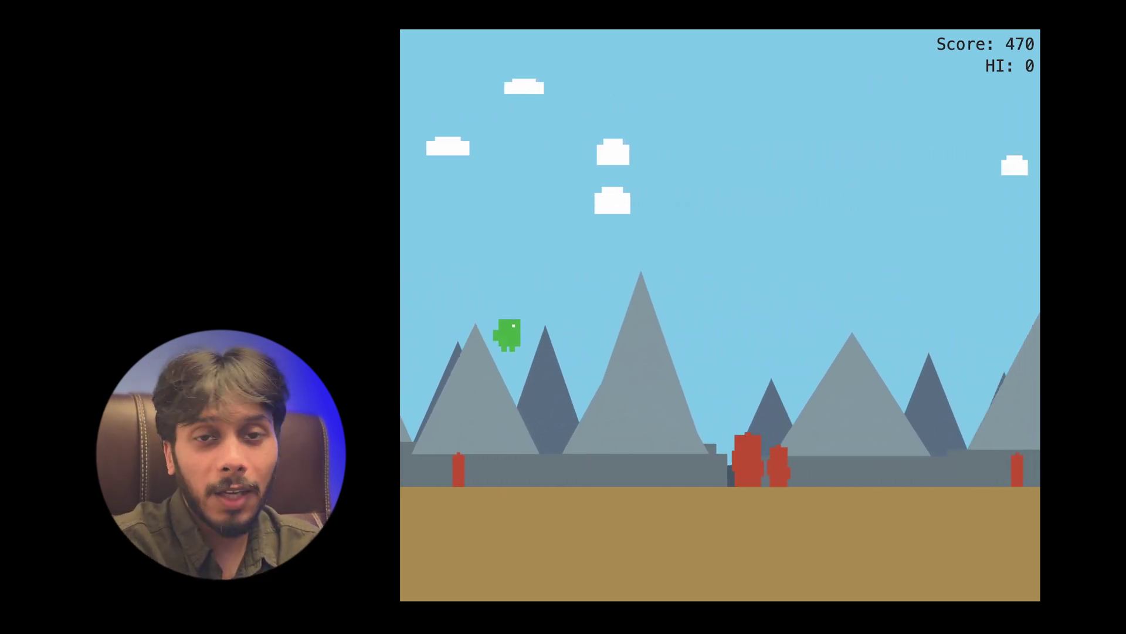
{"action": "key", "text": "space"}
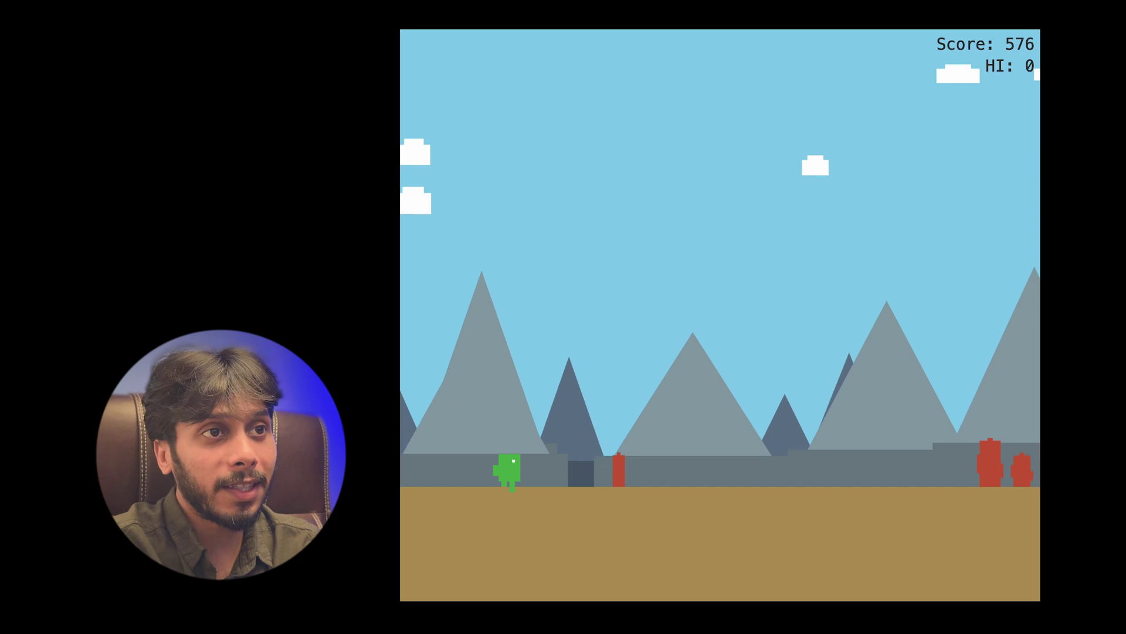
{"action": "key", "text": "space"}
{"action": "key", "text": "space"}
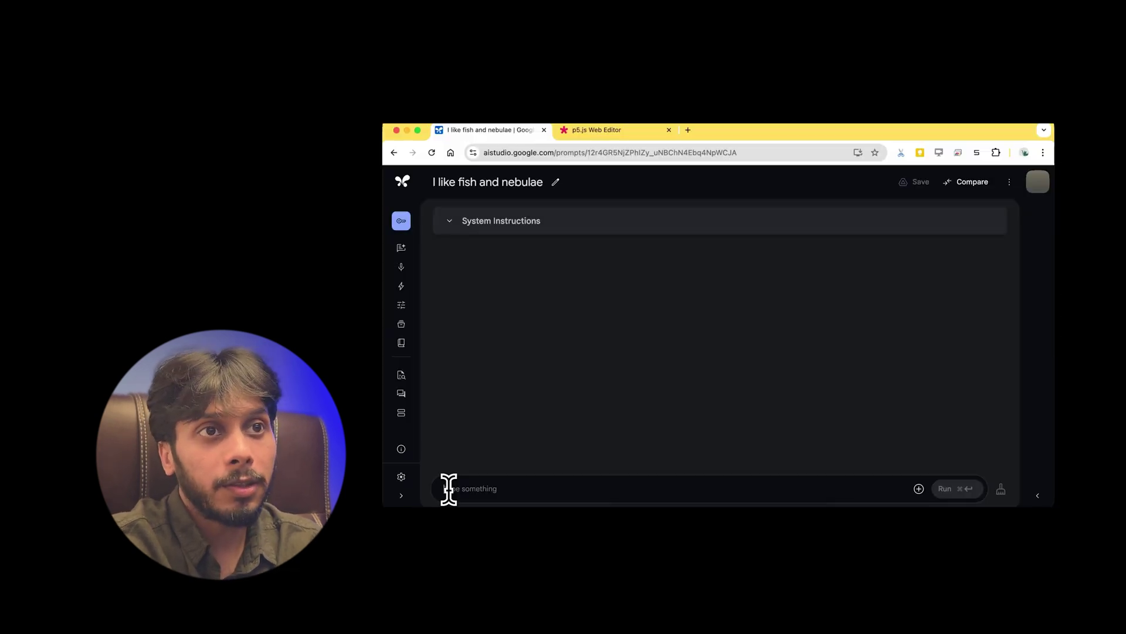
Paste the fish-and-nebulae prompt, send it to Gemini, and expand the model's thinking.
{"action": "left_click", "coordinate": [449, 489]}
{"action": "type", "text": "Create a beautiful, interactive p5js demo (no HTML). I like fish and nebulae. Show me what the fish are thinking."}
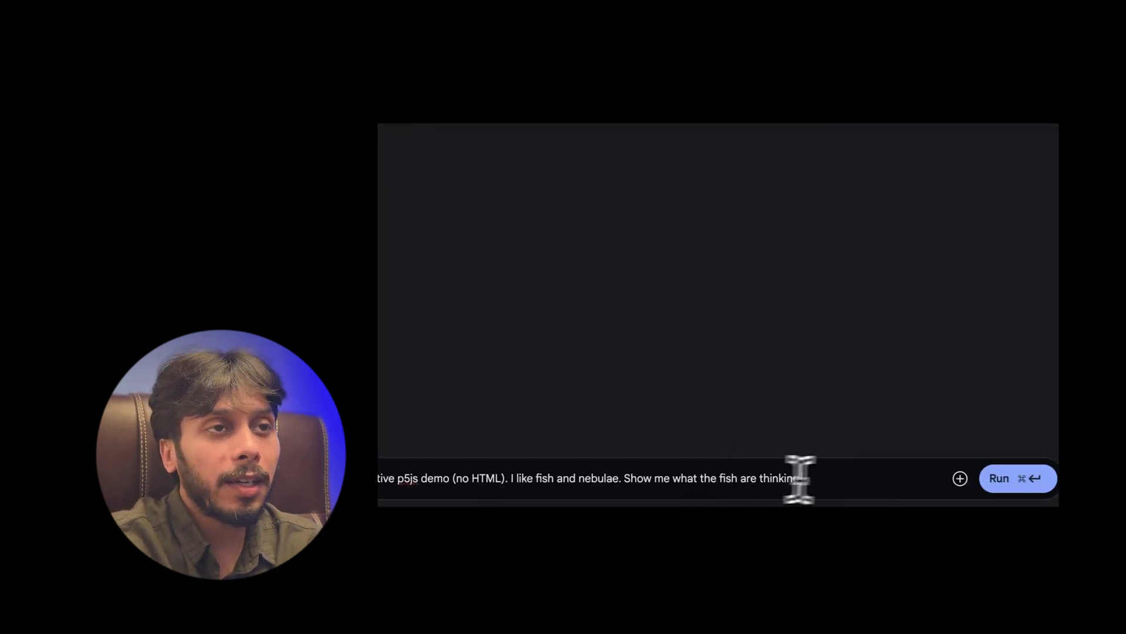
{"action": "left_click", "coordinate": [931, 488]}
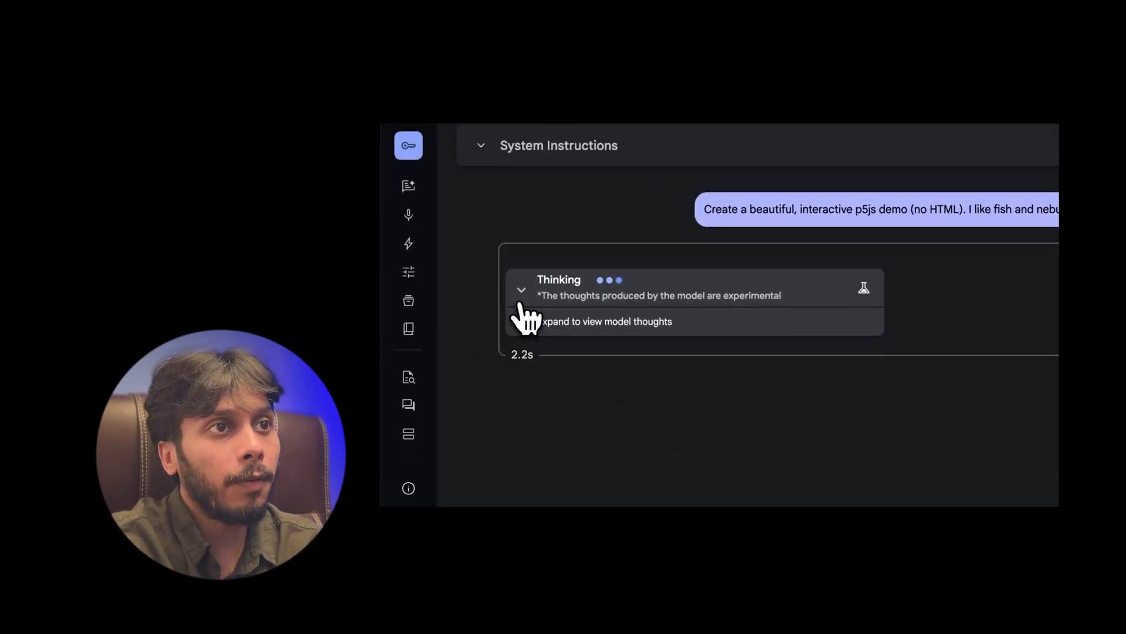
{"action": "left_click", "coordinate": [520, 314]}
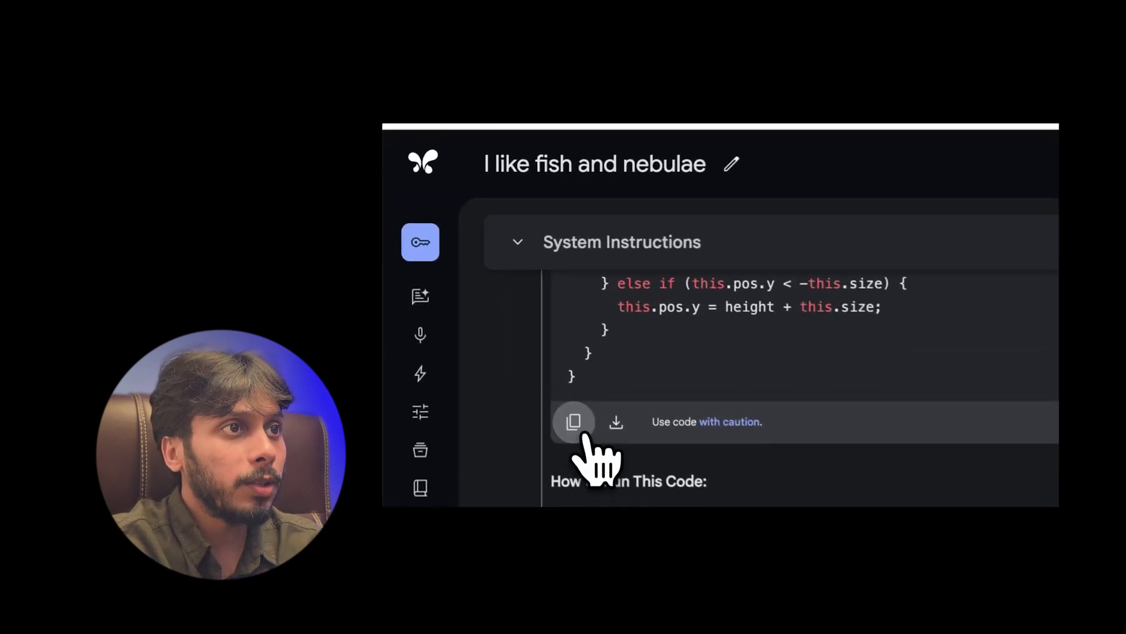
Copy the generated sketch code into the p5.js editor and run it to see the fish.
{"action": "left_click", "coordinate": [822, 138]}
{"action": "key", "text": "super+v"}
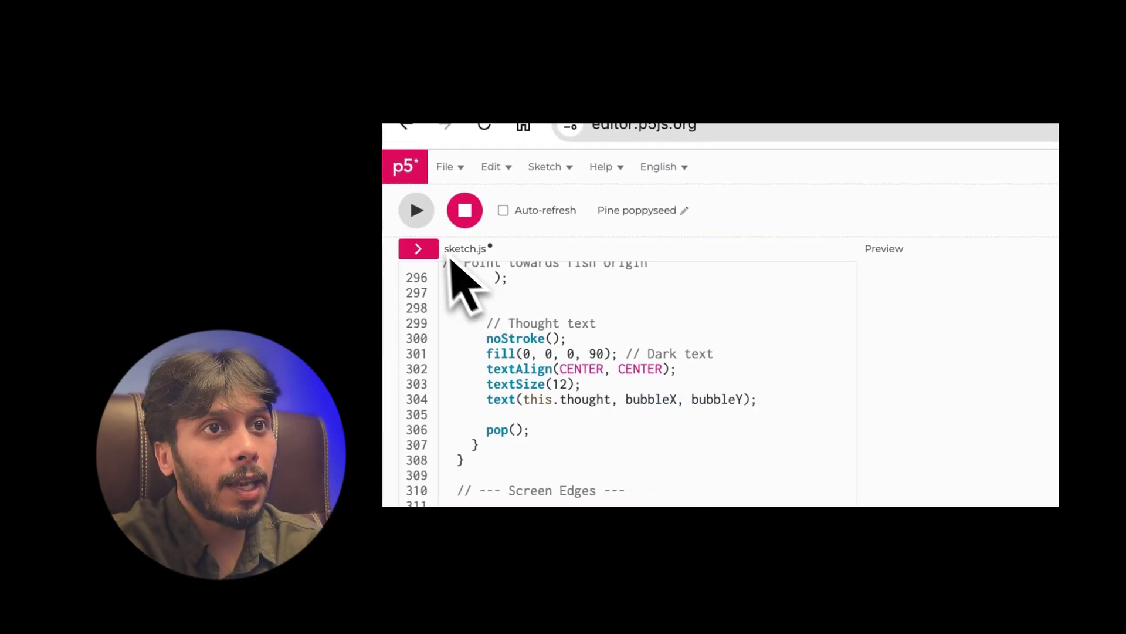
{"action": "key", "text": "super+Return"}
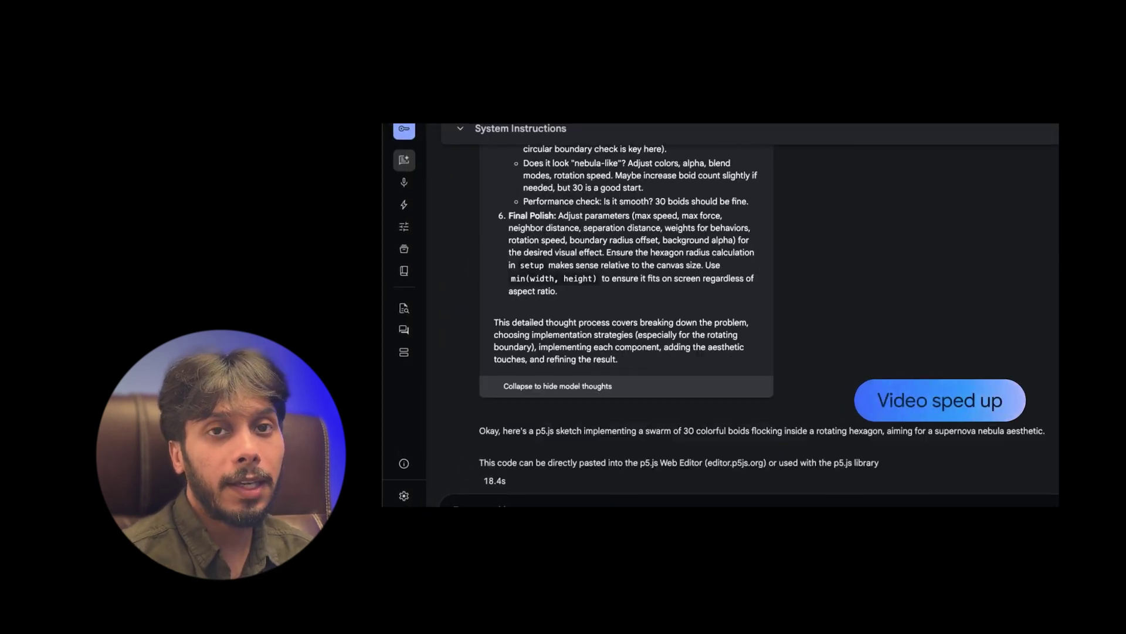
{"action": "left_click", "coordinate": [585, 139]}
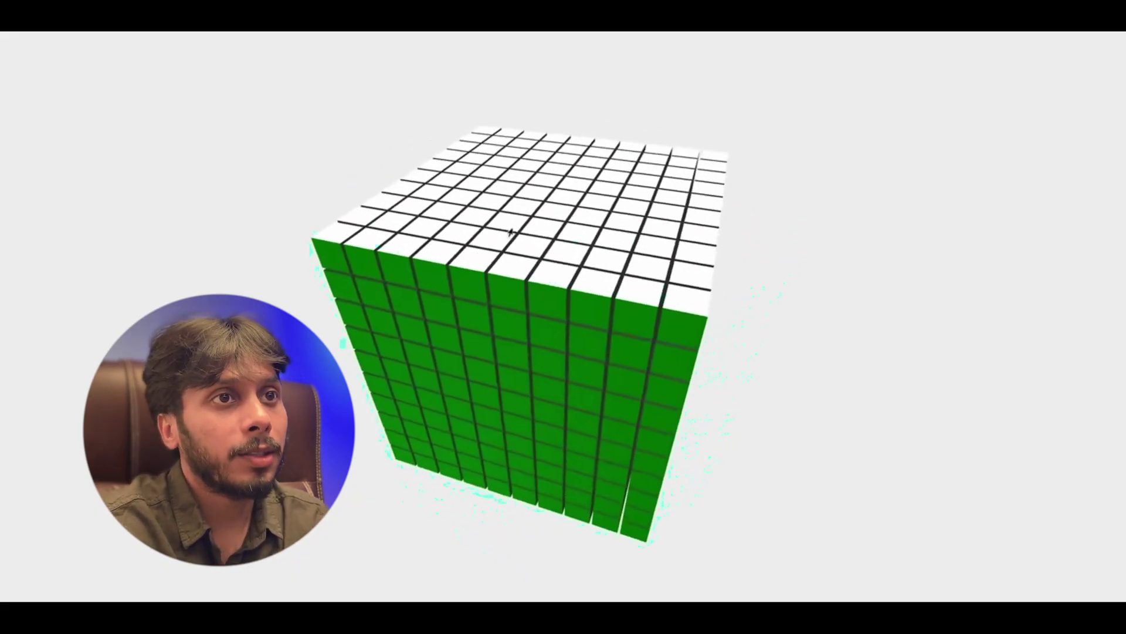
Drag on the Rubik's cube to turn its front layer a quarter turn, exposing yellow stickers.
{"action": "left_click_drag", "start_coordinate": [460, 270], "coordinate": [609, 327]}
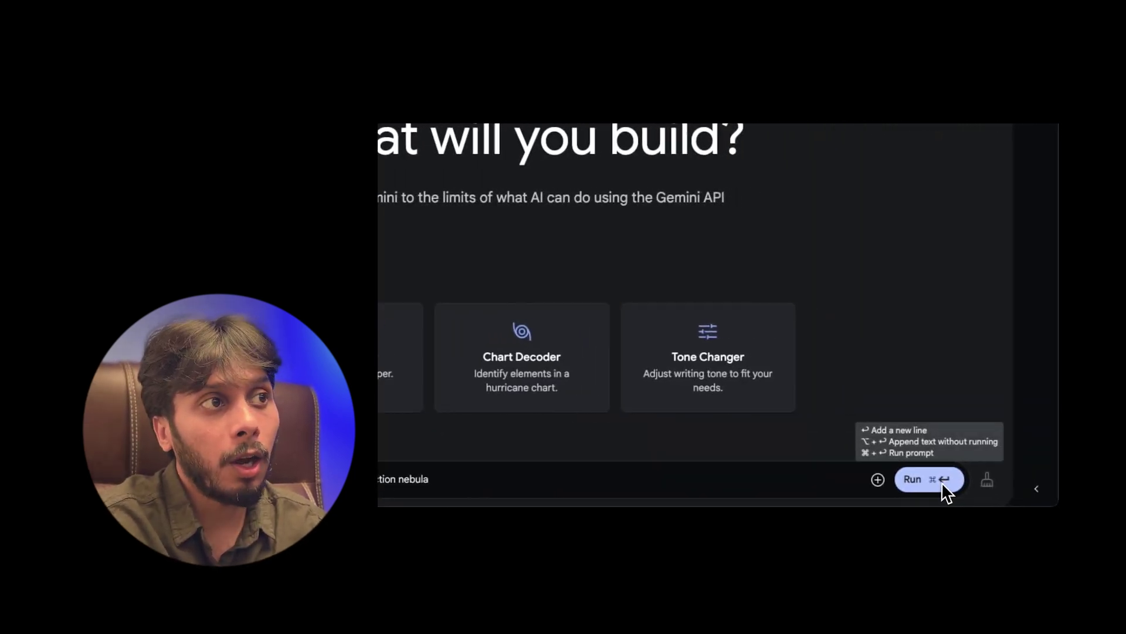
Send the reflection-nebula particle simulation prompt to Gemini.
{"action": "left_click", "coordinate": [942, 480]}
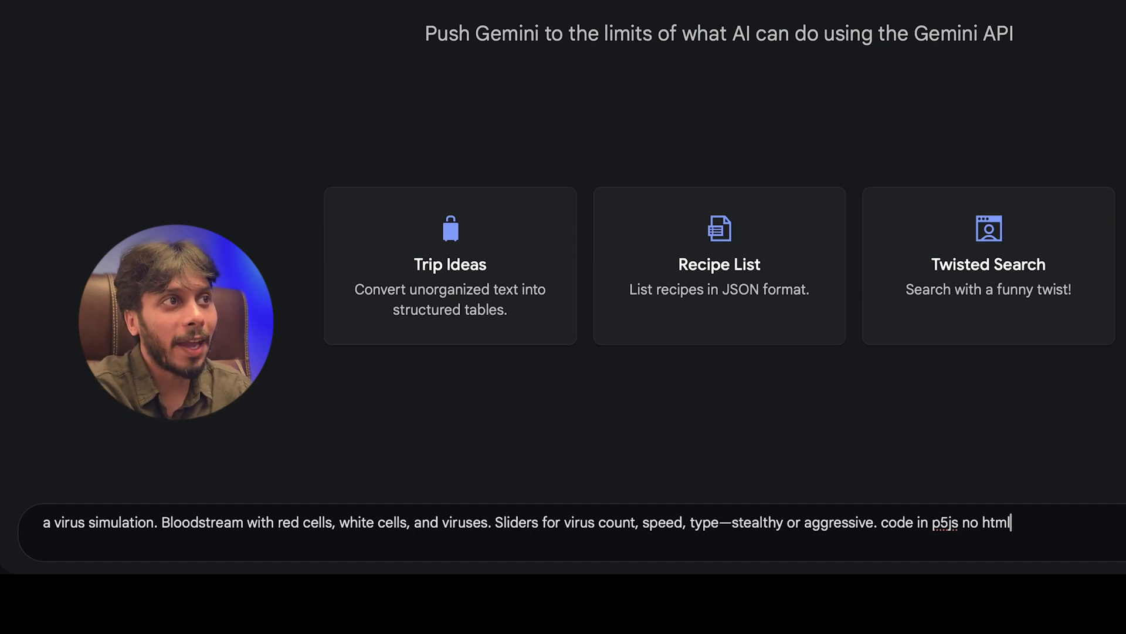
Submit the bloodstream virus simulation prompt and scroll through Gemini's generated response.
{"action": "key", "text": "ctrl+Return"}
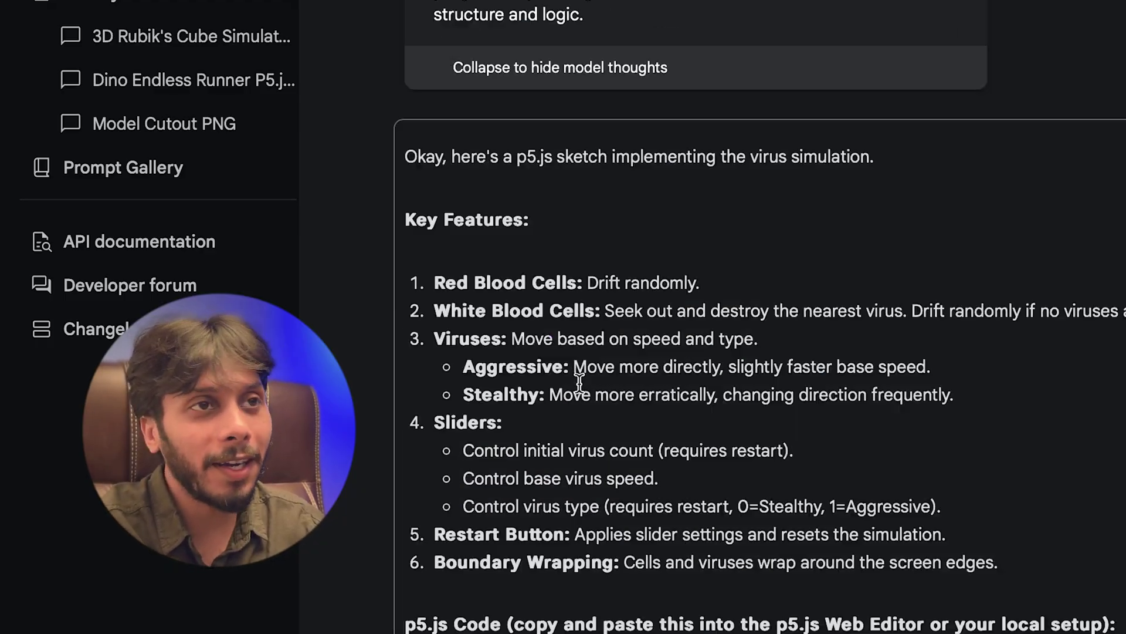
{"action": "scroll", "coordinate": [580, 381], "scroll_direction": "down", "scroll_amount": 15}
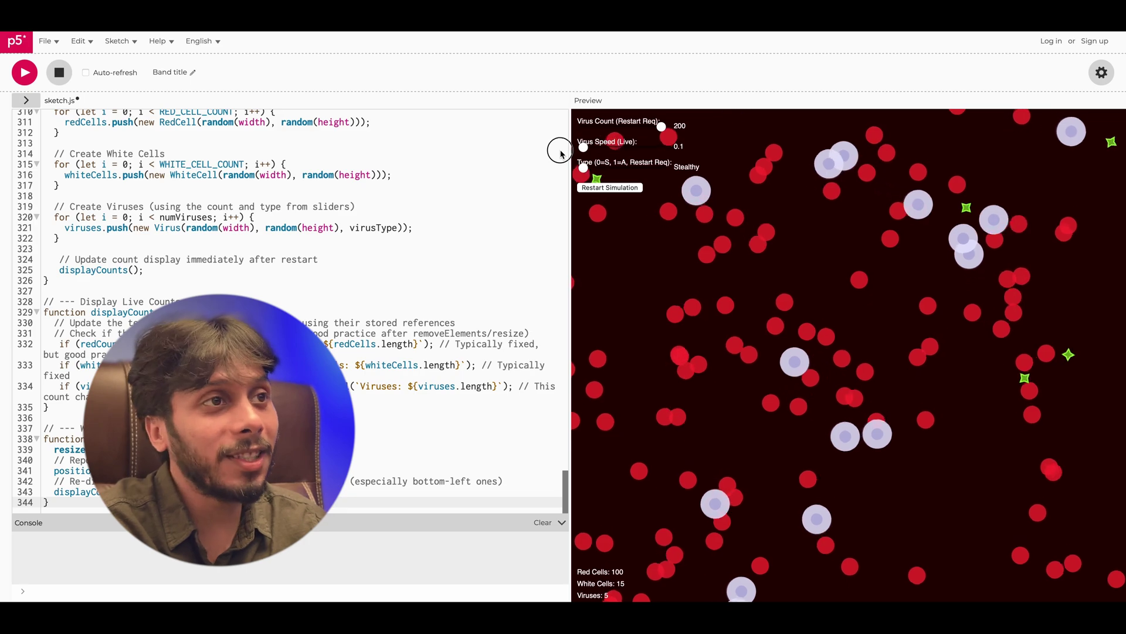